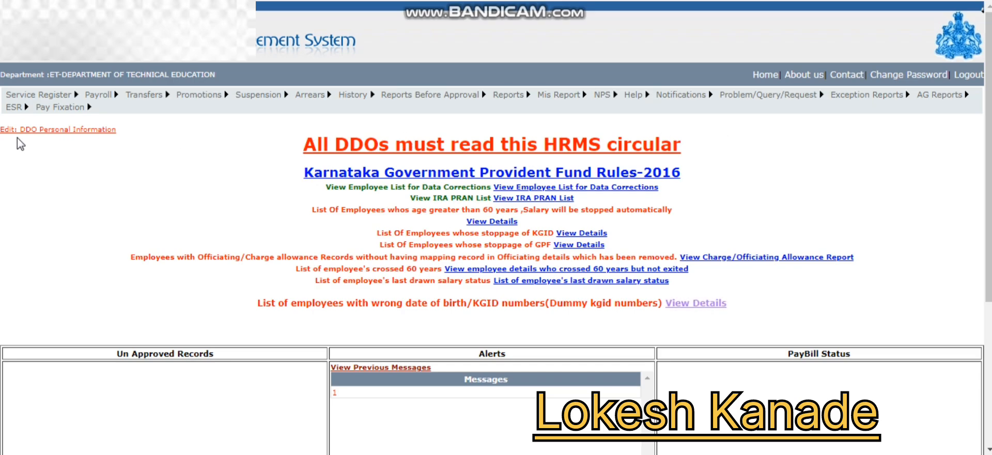
# Open the Probation Details form from the service register functions.
pyautogui.moveTo(21, 98)
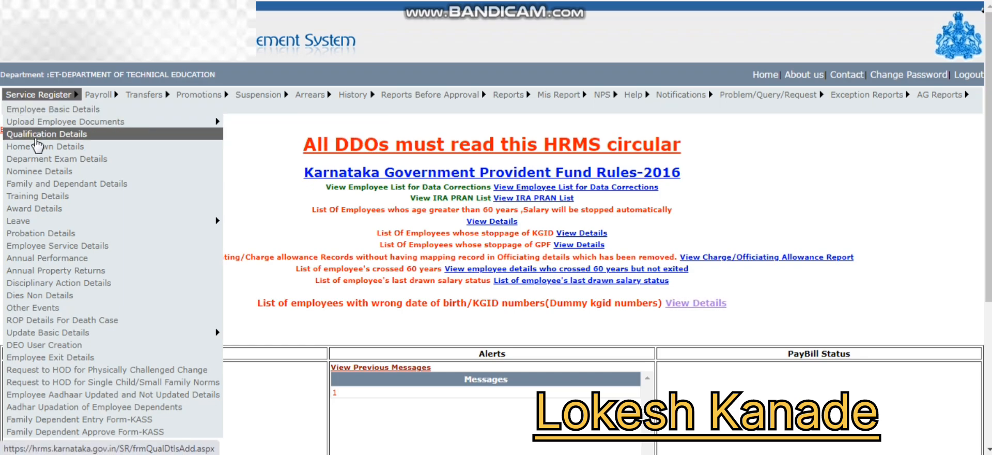
pyautogui.moveTo(44, 228)
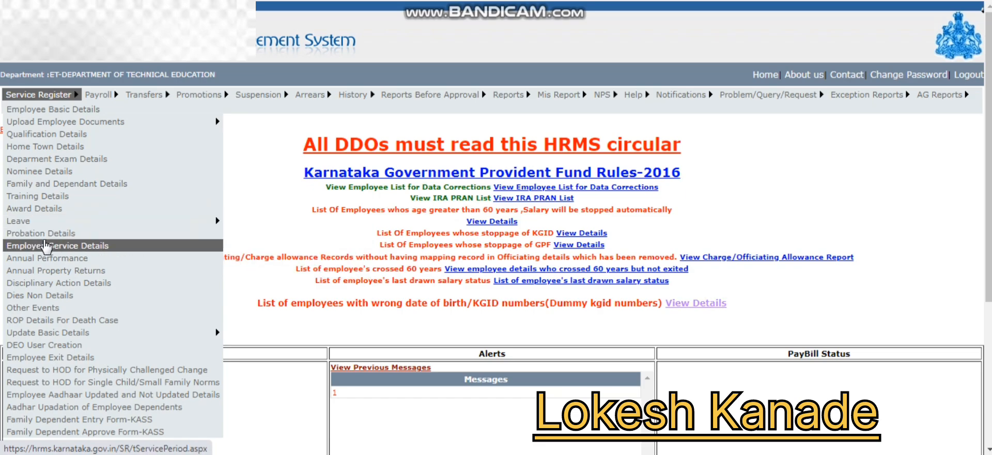
pyautogui.click(47, 232)
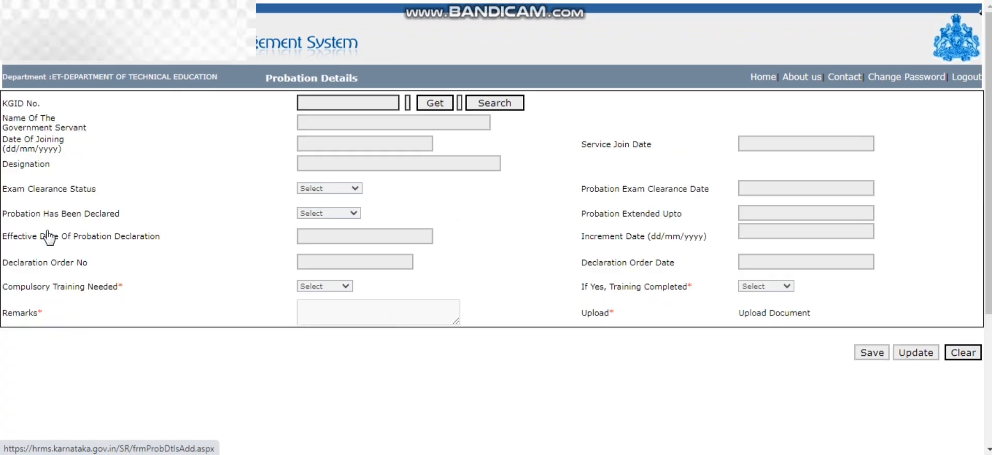
# Look up the government servant by name, select the matching employee and load their probation record.
pyautogui.click(495, 103)
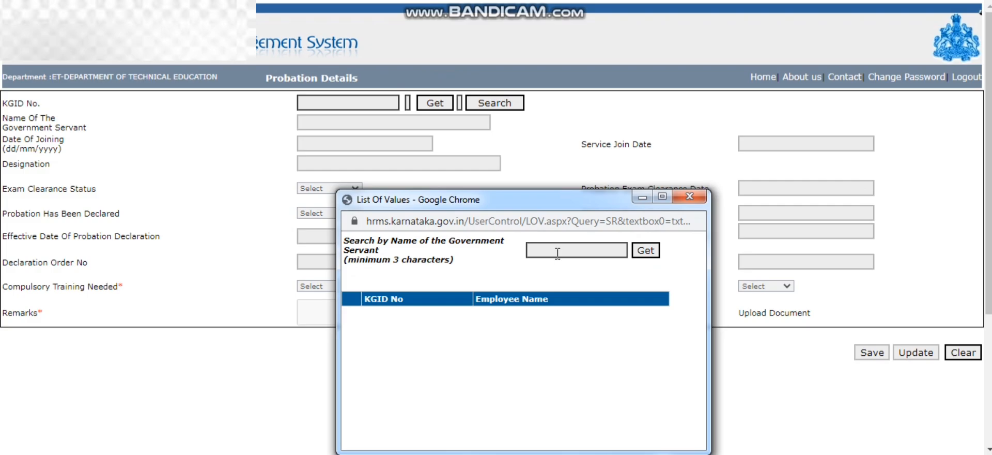
pyautogui.click(558, 253)
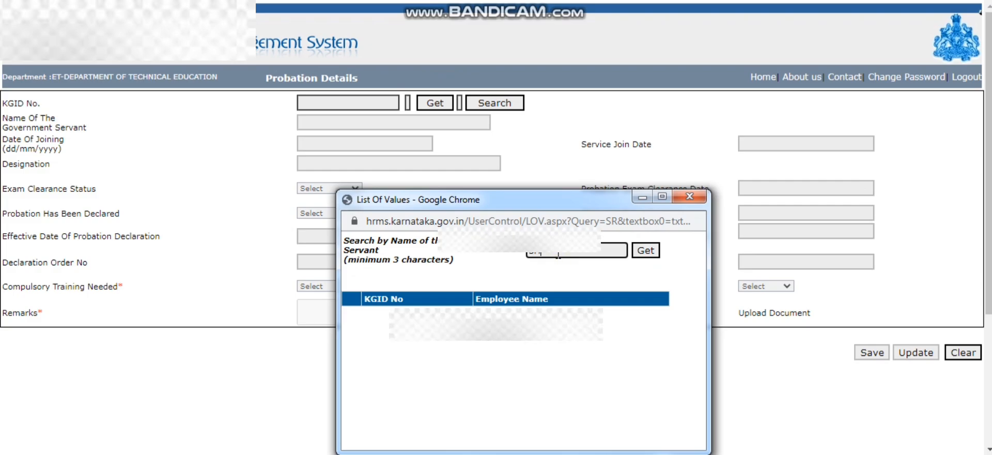
pyautogui.press('Return')
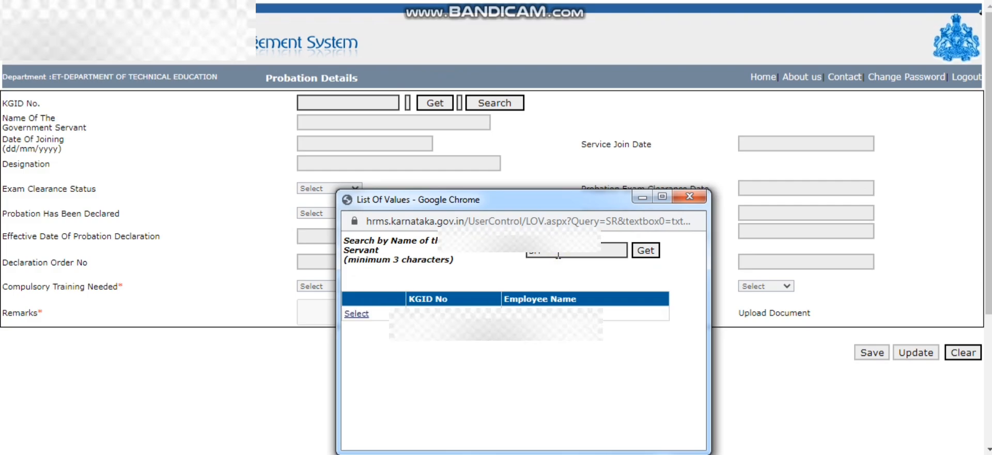
pyautogui.click(357, 313)
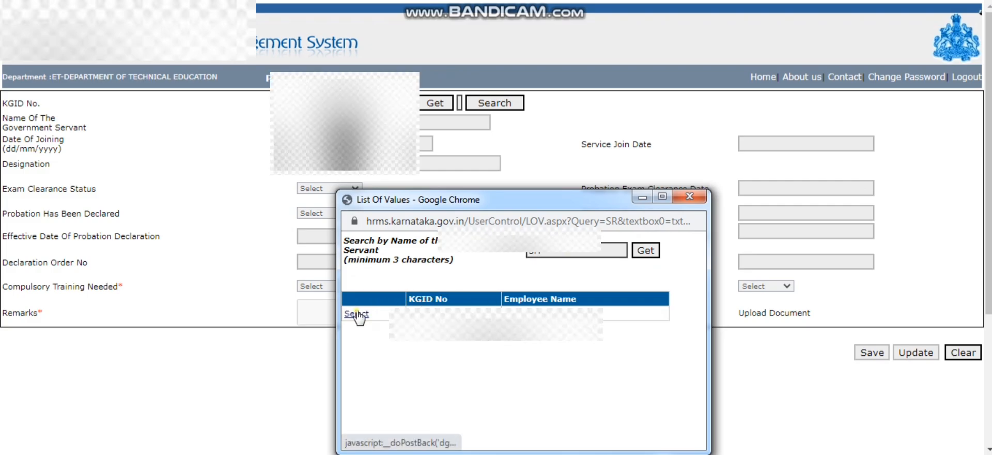
pyautogui.click(433, 103)
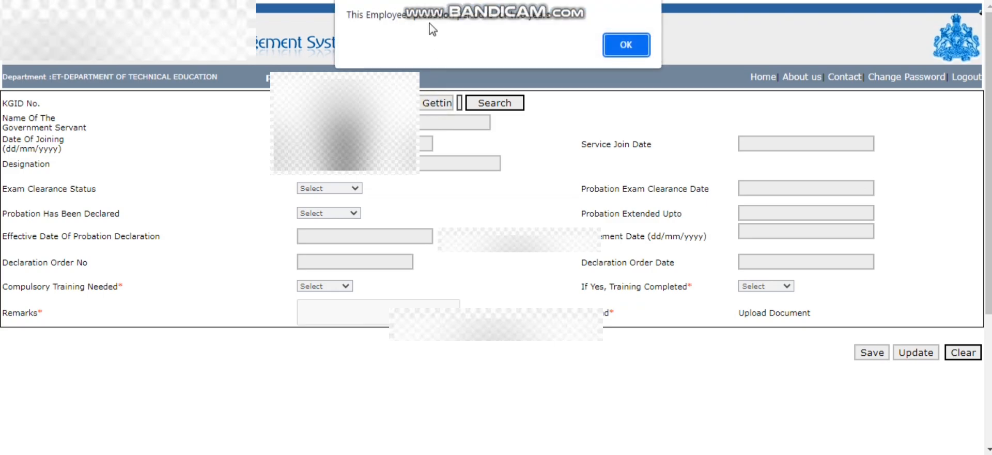
pyautogui.click(627, 42)
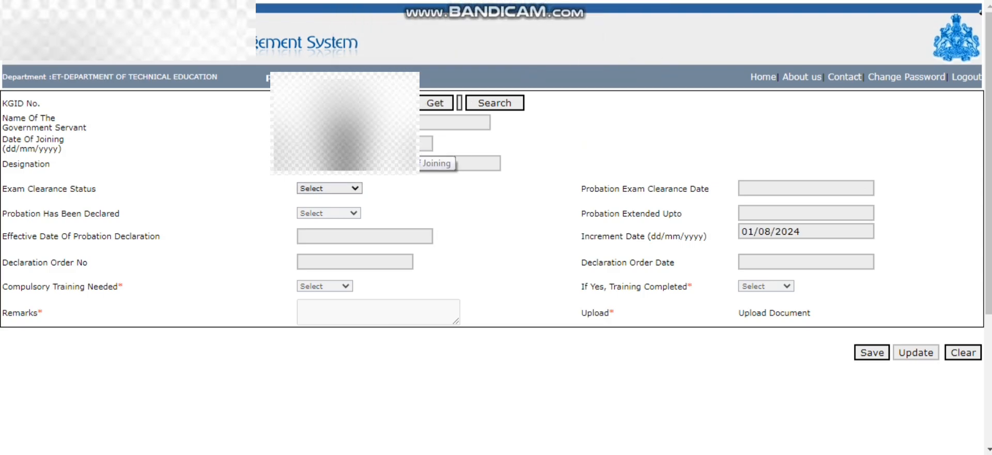
# Set the exam clearance status to Cleared with a clearance date of 11/06/2023.
pyautogui.click(339, 189)
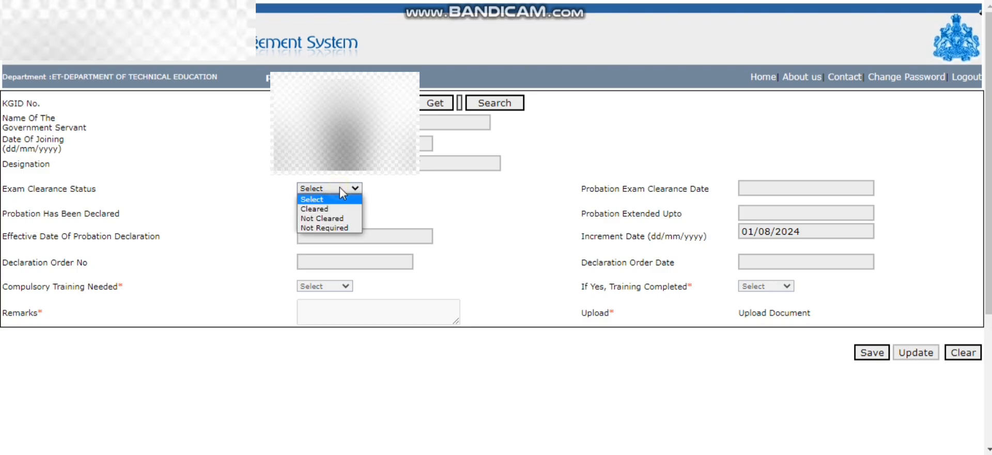
pyautogui.click(315, 210)
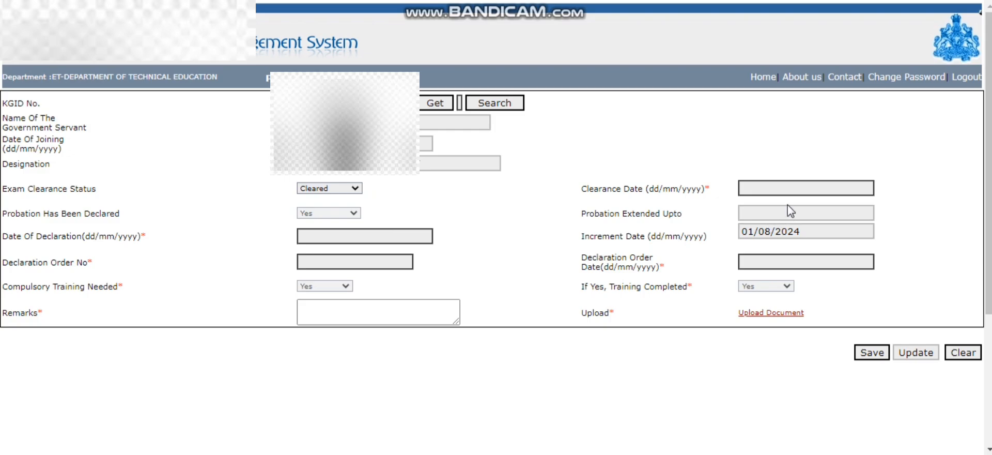
pyautogui.click(781, 190)
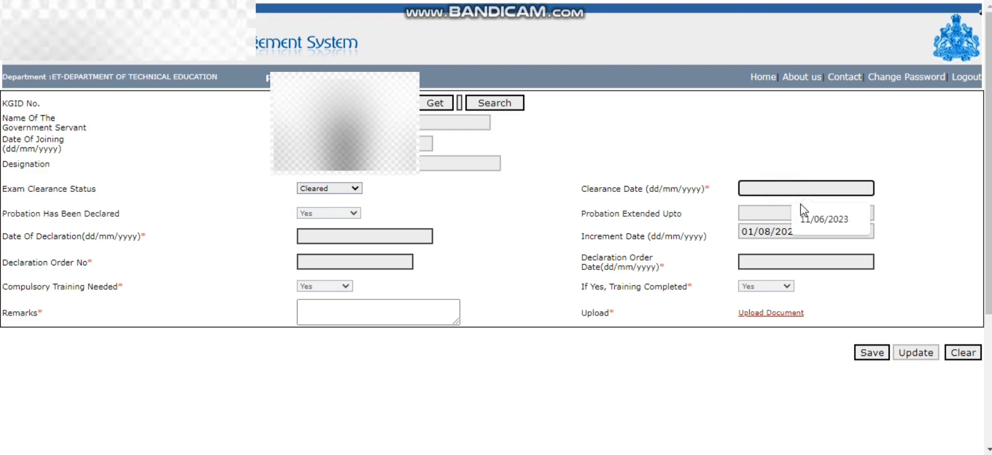
pyautogui.click(827, 222)
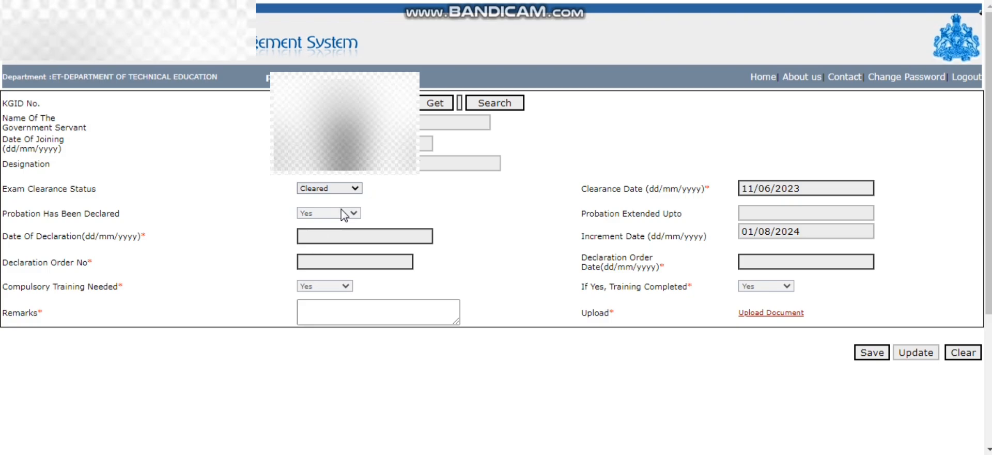
# Set the date of declaration to 12/08/2023 and fill in the declaration order number with order date 01/08/2024.
pyautogui.click(319, 238)
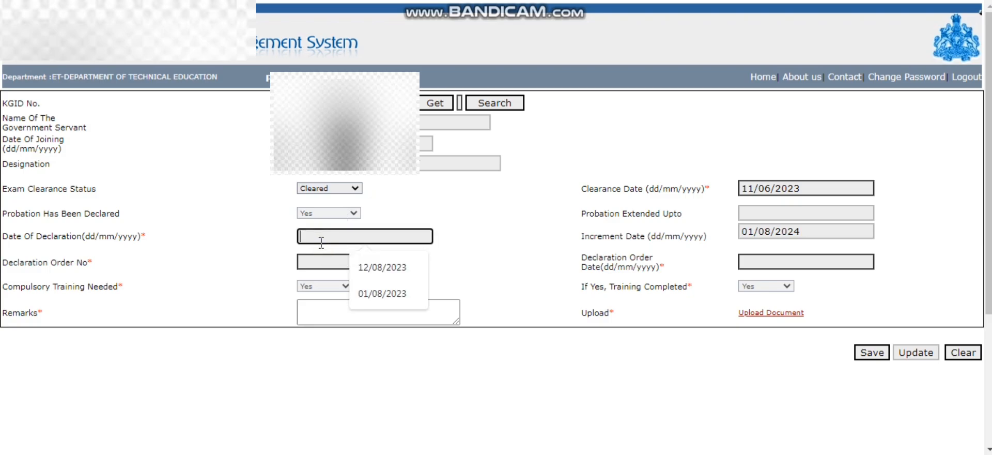
pyautogui.click(391, 268)
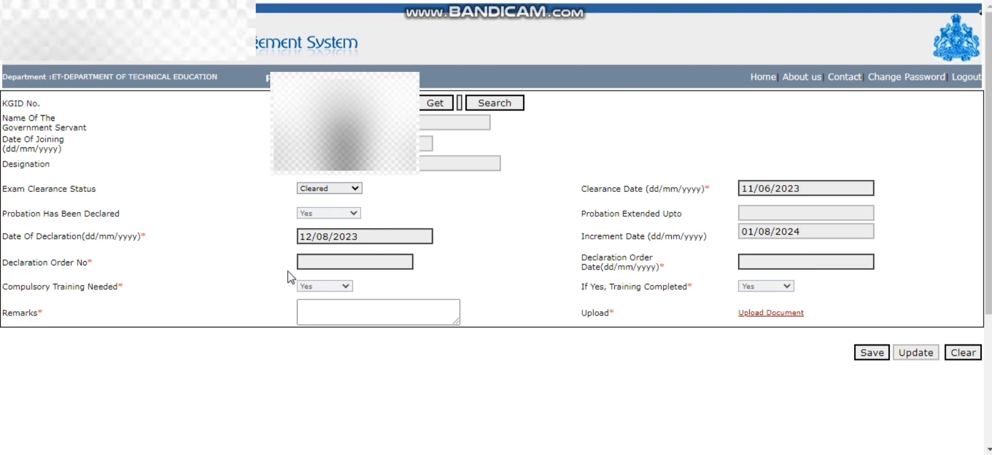
pyautogui.click(312, 264)
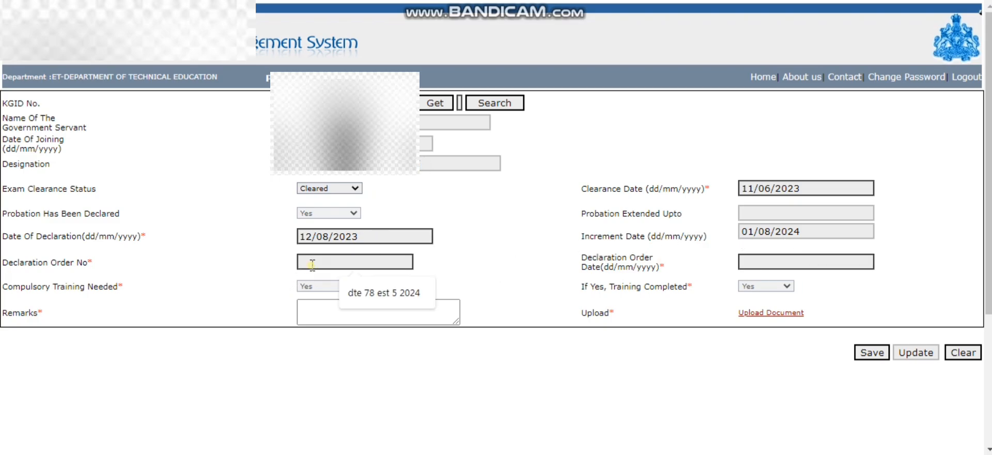
pyautogui.click(381, 293)
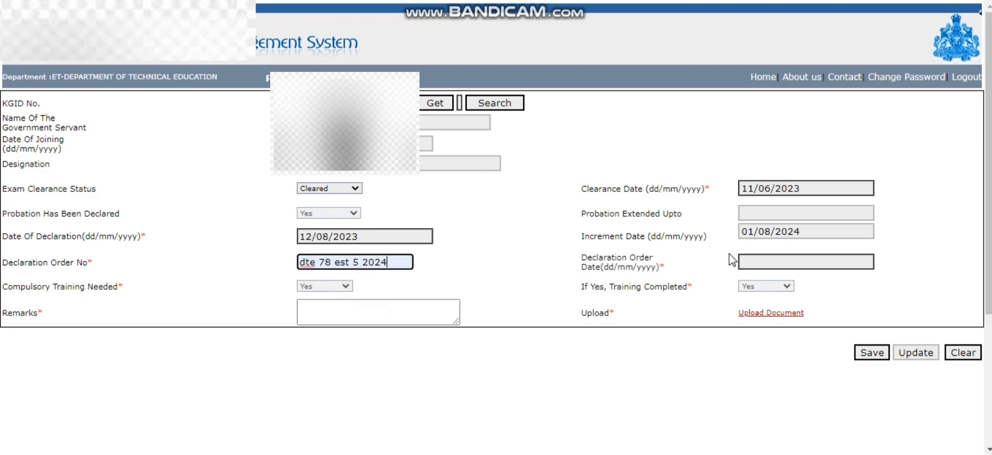
pyautogui.click(758, 260)
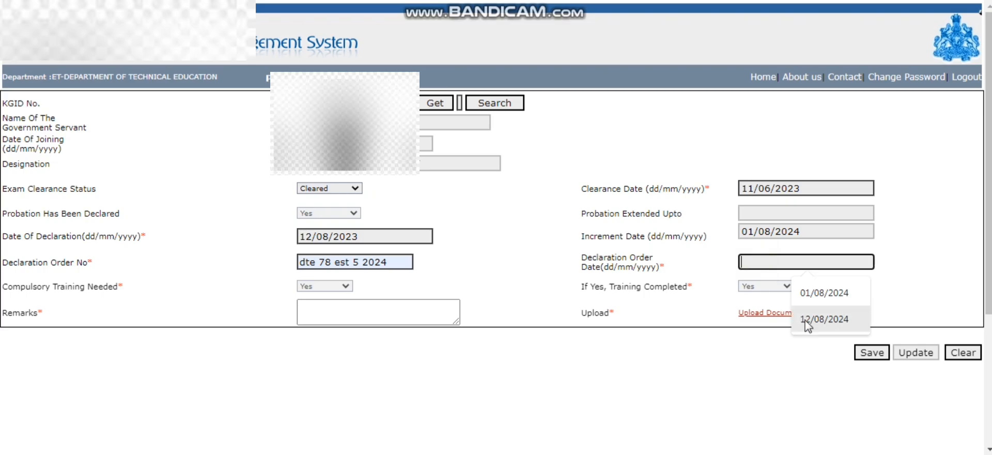
pyautogui.click(825, 292)
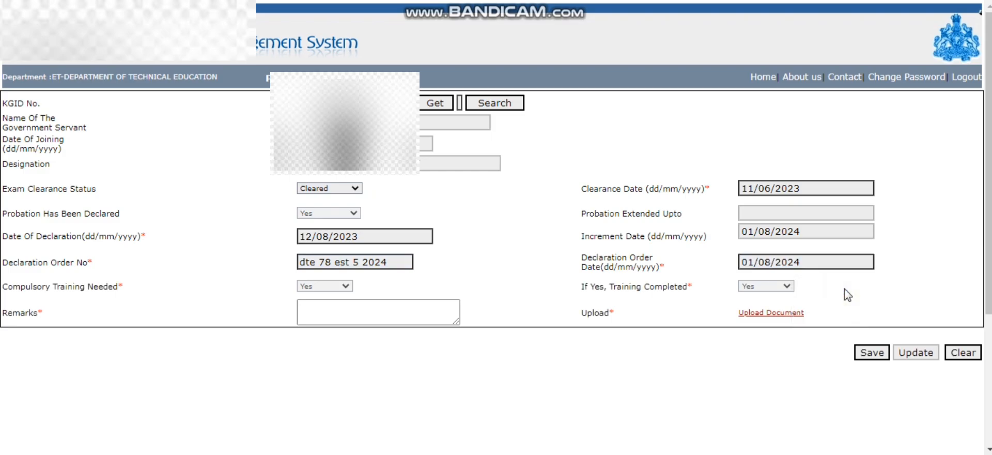
# Enter "Probationery cleared" as the remarks for the probation record.
pyautogui.click(353, 317)
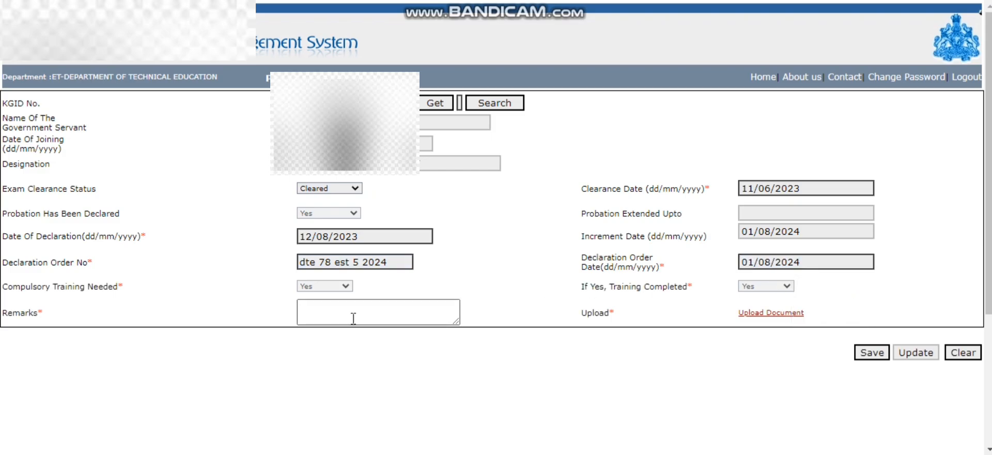
pyautogui.click(341, 314)
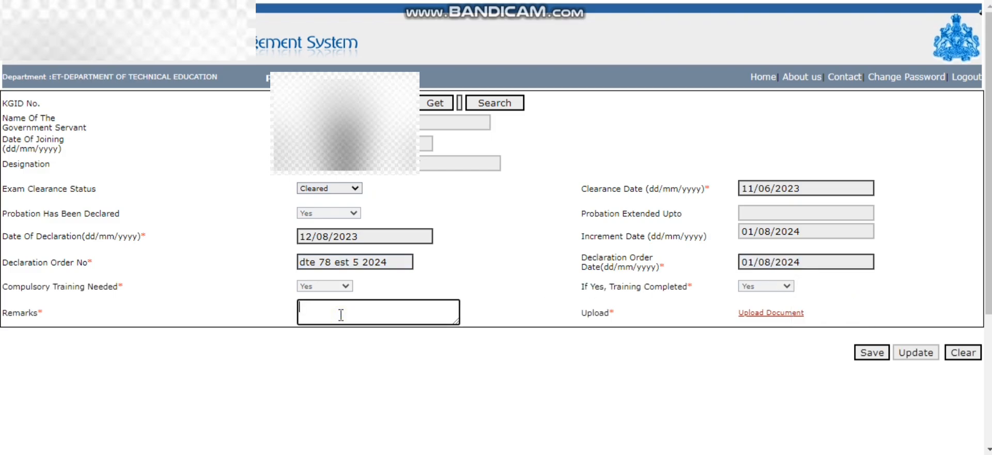
pyautogui.write('Probationery cleared')
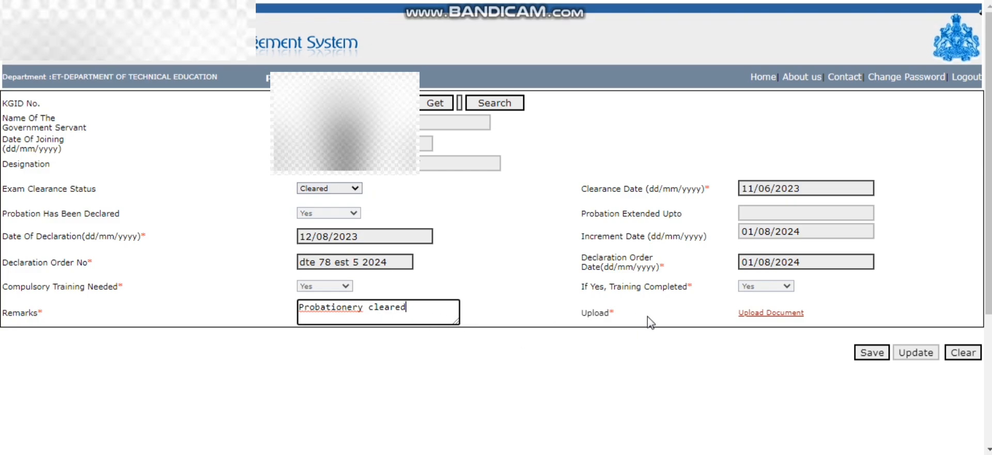
# Upload the employee's PDF document from the Local Disk (E:) folder as the probation record's supporting document.
pyautogui.click(751, 312)
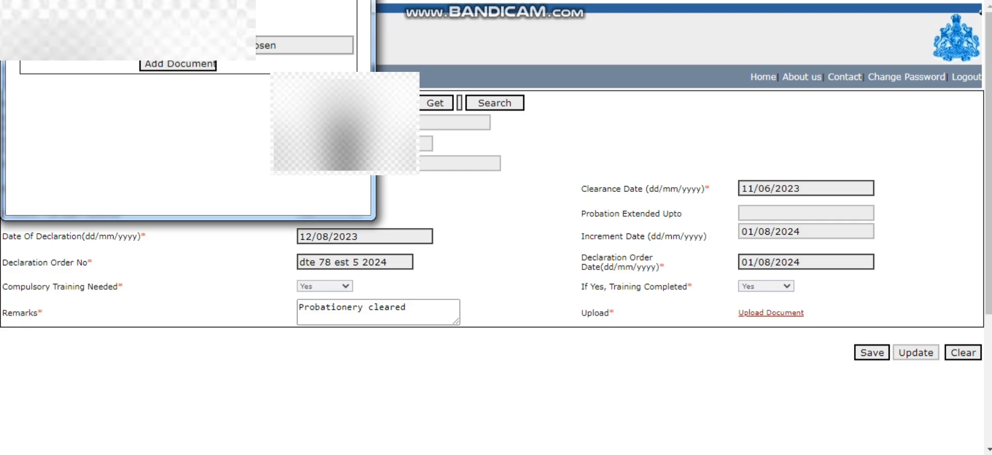
pyautogui.click(179, 46)
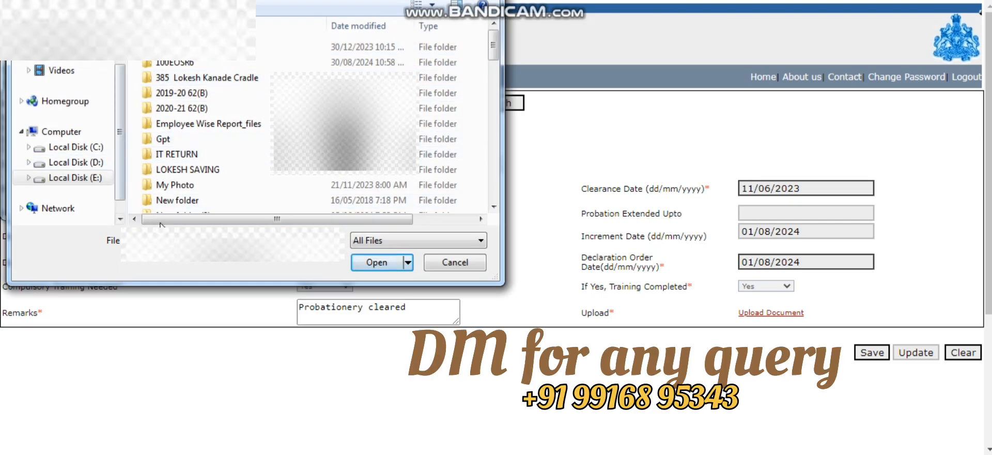
pyautogui.write('sr')
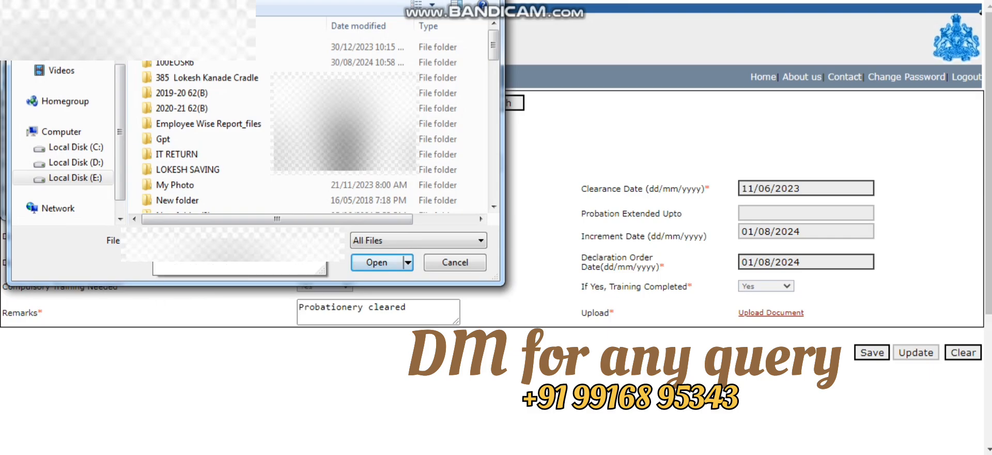
pyautogui.click(184, 262)
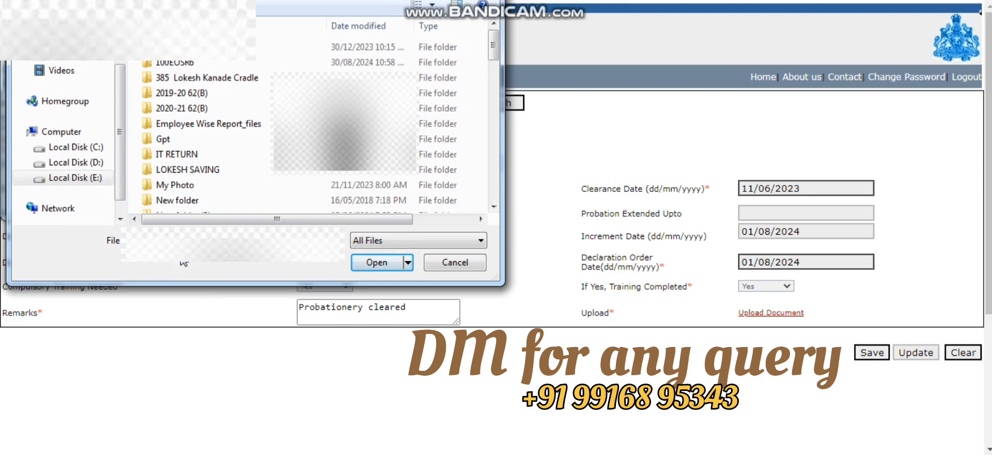
pyautogui.click(370, 264)
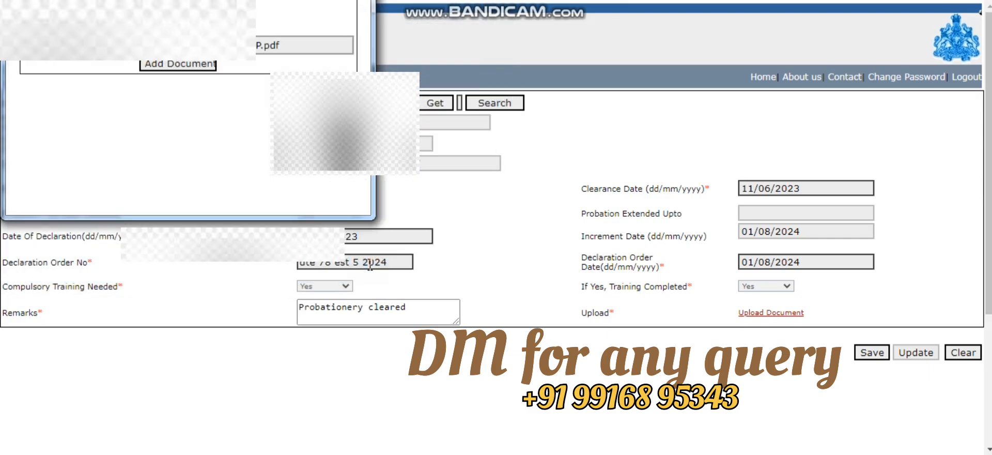
pyautogui.click(186, 66)
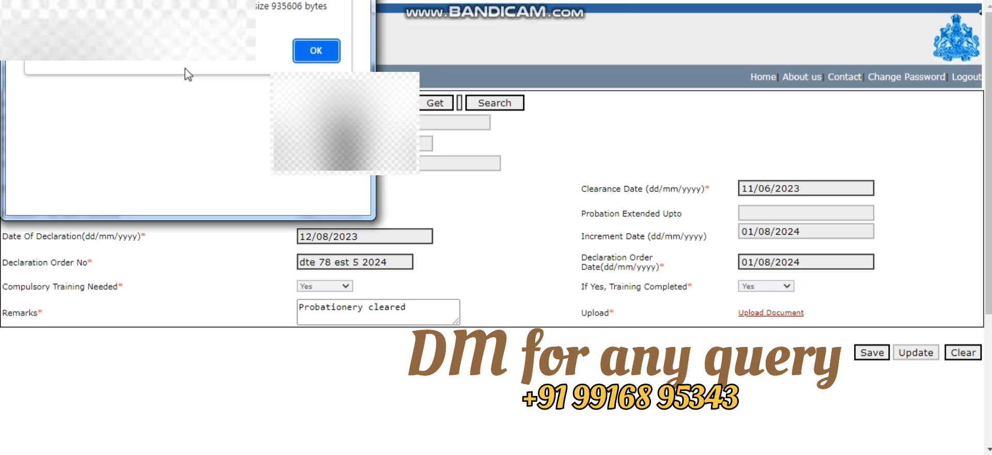
pyautogui.click(313, 50)
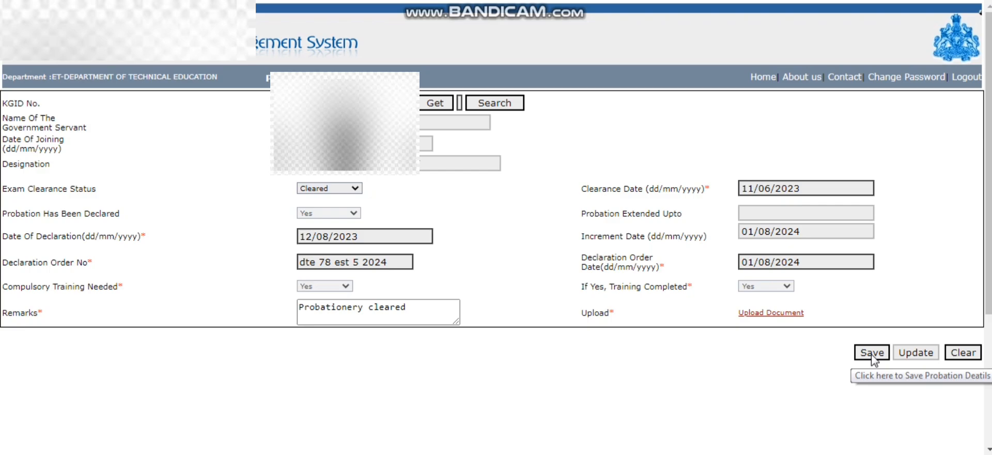
# Return to the home page and minimize the window listing employees with wrong dates of birth and KGID numbers.
pyautogui.click(759, 81)
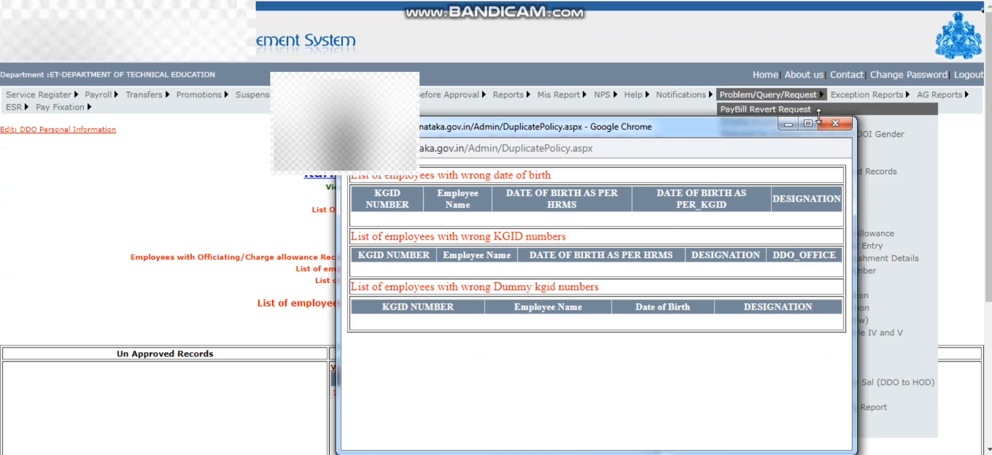
pyautogui.click(789, 125)
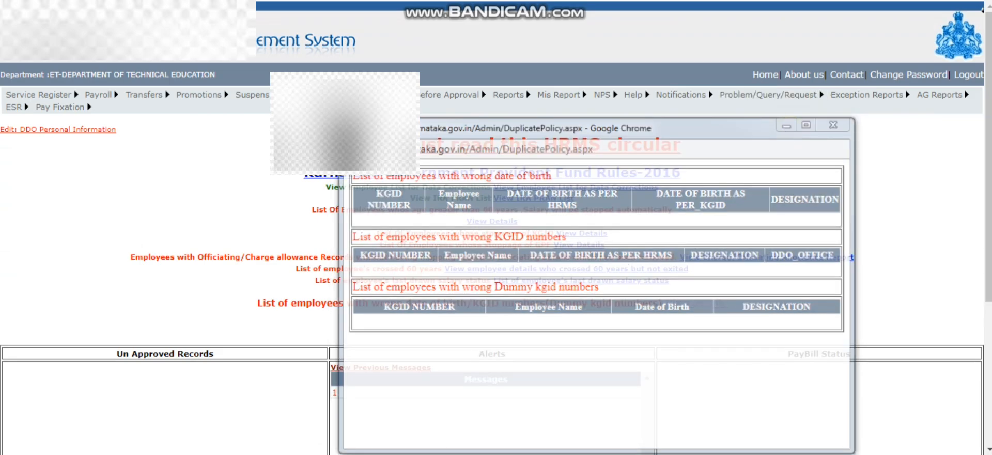
pyautogui.hotkey('alt', 'Tab')
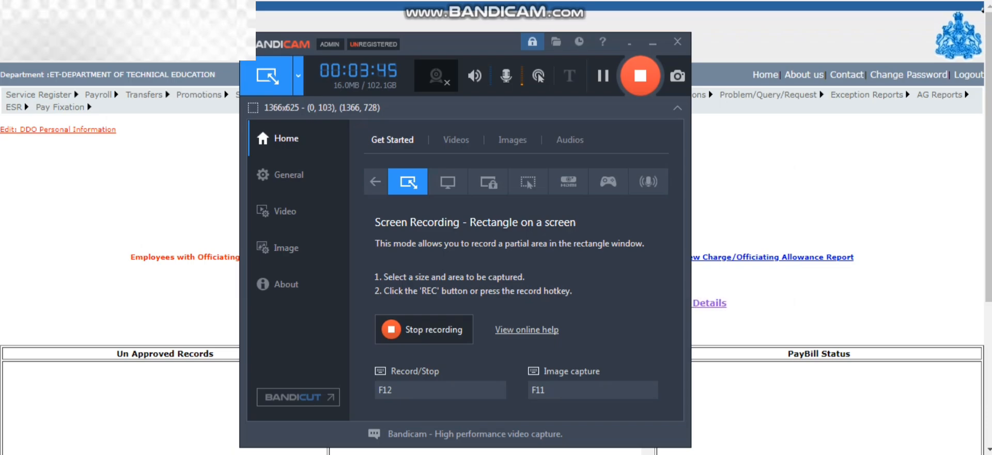
pyautogui.press('super+Down')
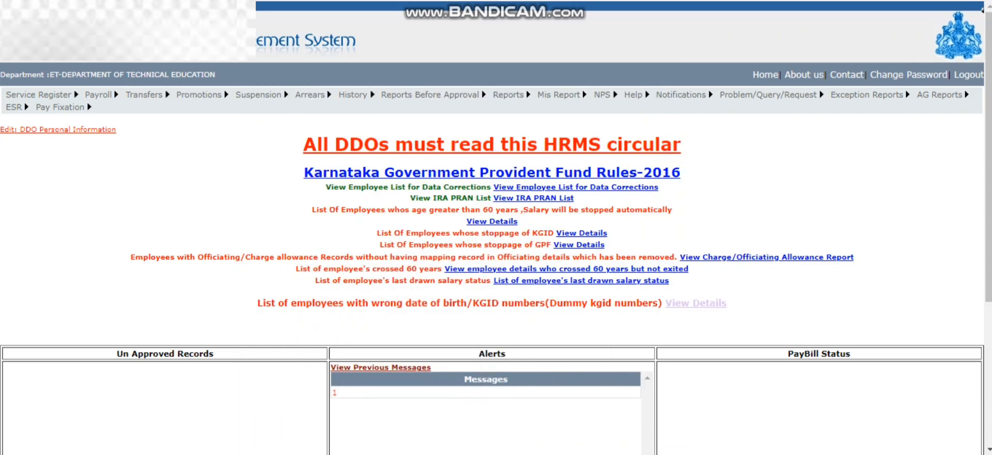
pyautogui.click(396, 453)
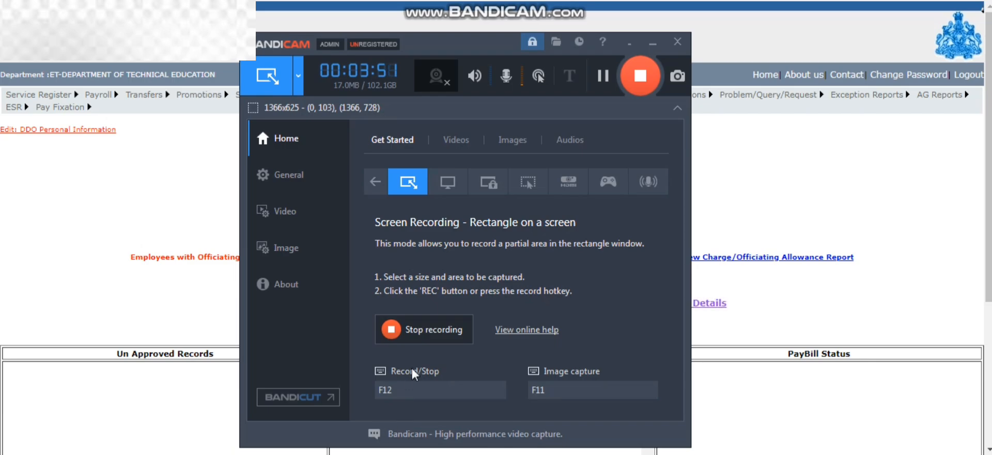
pyautogui.click(433, 335)
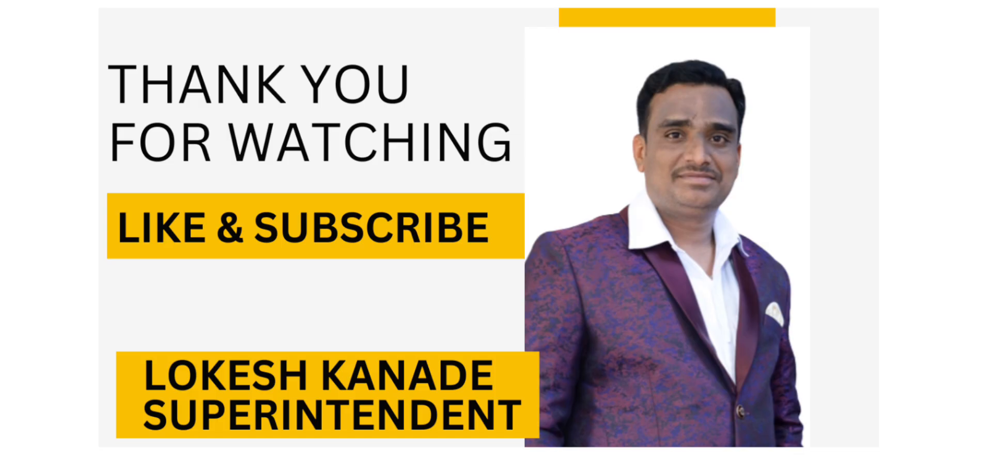